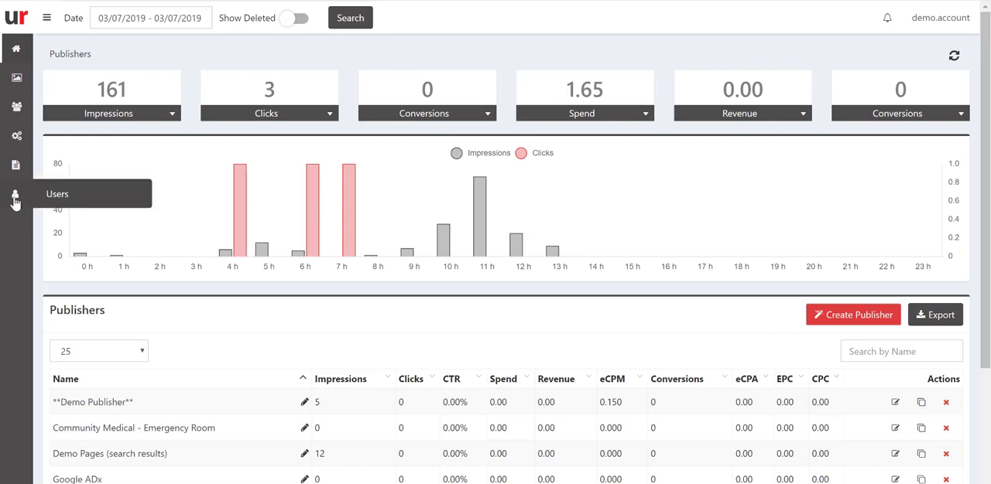
# In the user list, open the administrator account demo.account and check its Ad Scheduling Access permission.
pyautogui.click(15, 196)
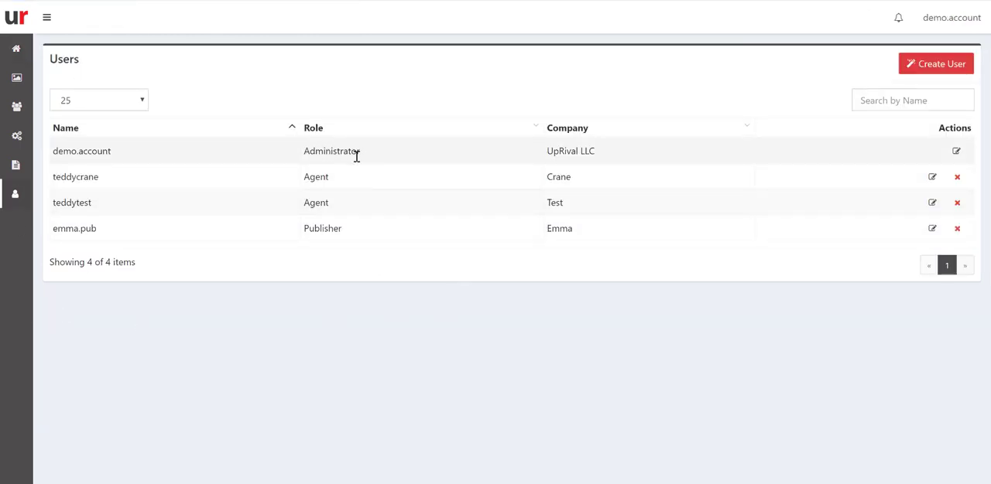
pyautogui.click(956, 151)
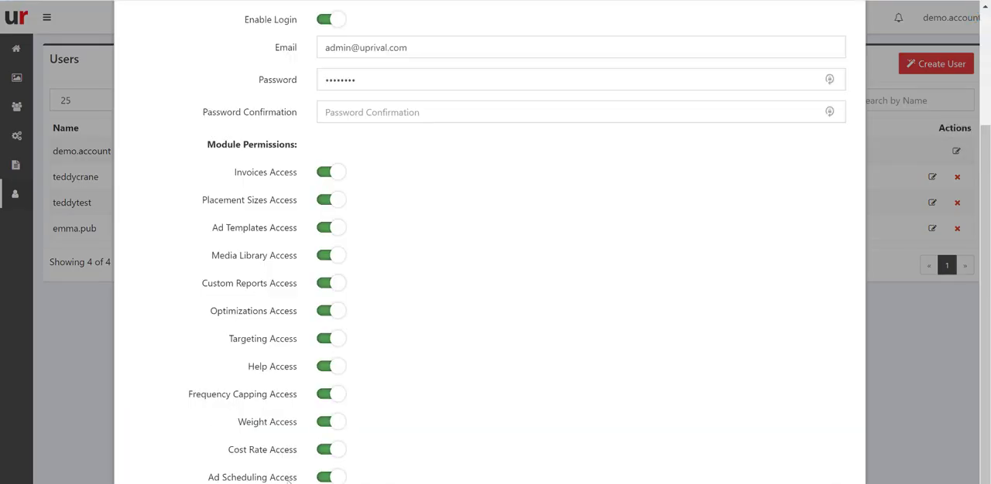
pyautogui.click(338, 480)
pyautogui.click(337, 479)
pyautogui.press('Escape')
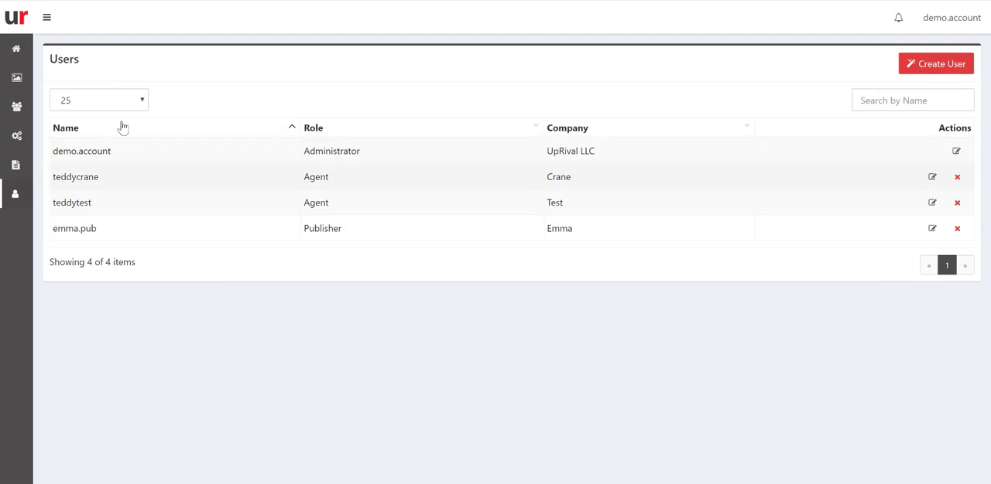
# Open the first agent user's settings and check the Ad Scheduling Access permission without saving.
pyautogui.click(931, 177)
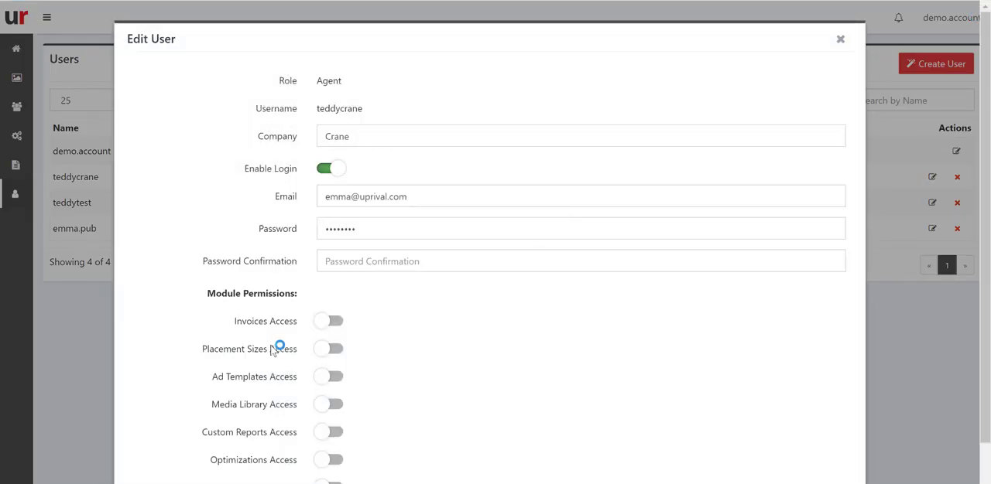
pyautogui.scroll(-2, 269, 371)
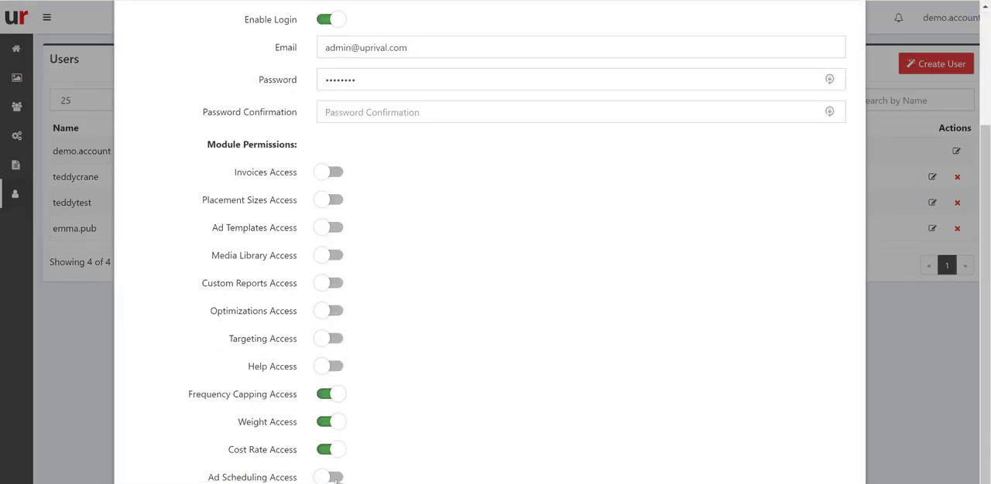
pyautogui.click(332, 479)
pyautogui.press('Escape')
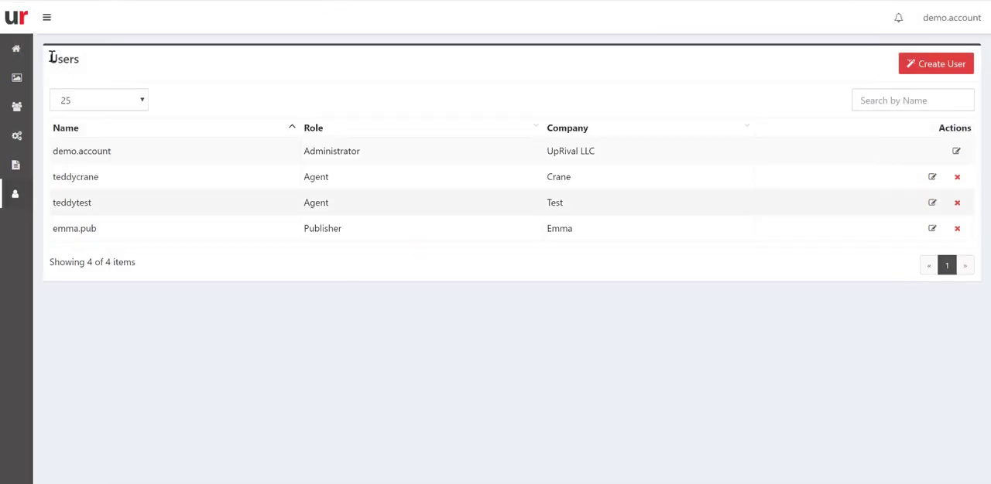
# Open the 300x250 - CPM Buy placement of **Demo Publisher** and list the ads in My Display Ad Group.
pyautogui.click(15, 51)
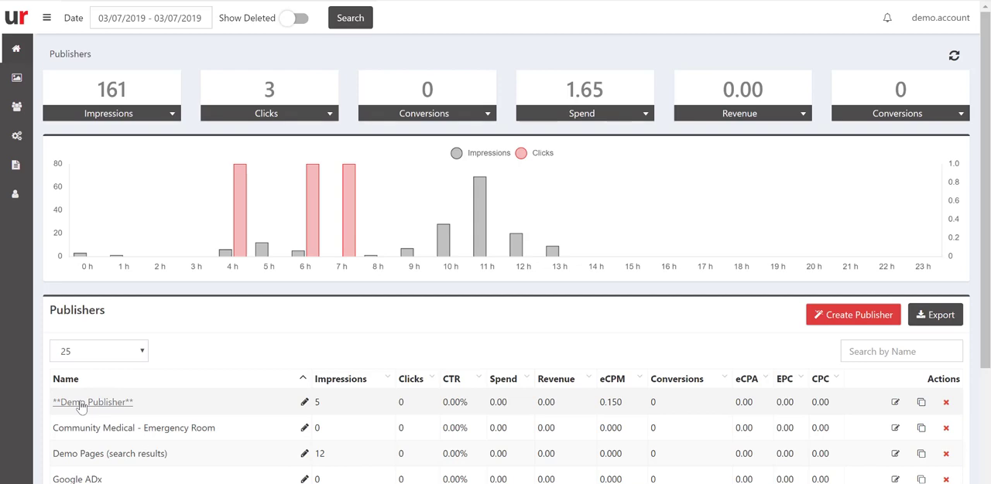
pyautogui.click(82, 403)
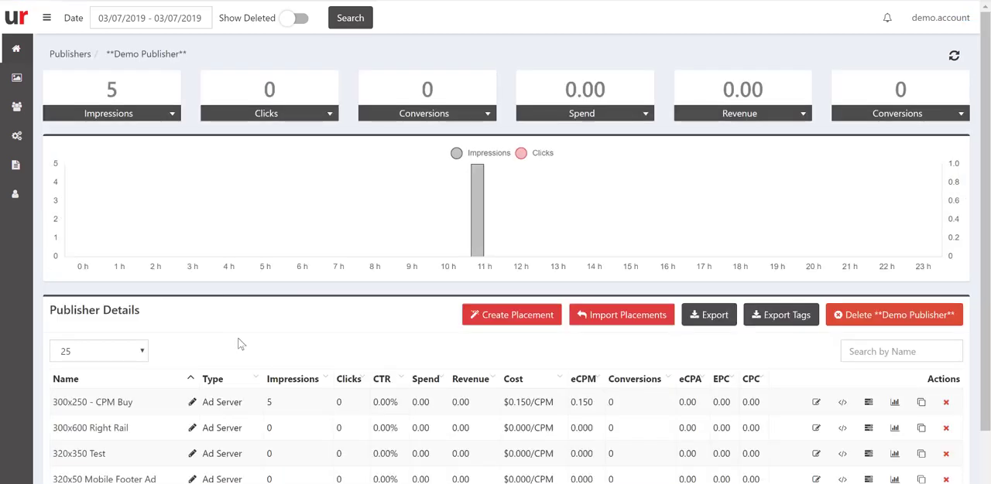
pyautogui.click(81, 404)
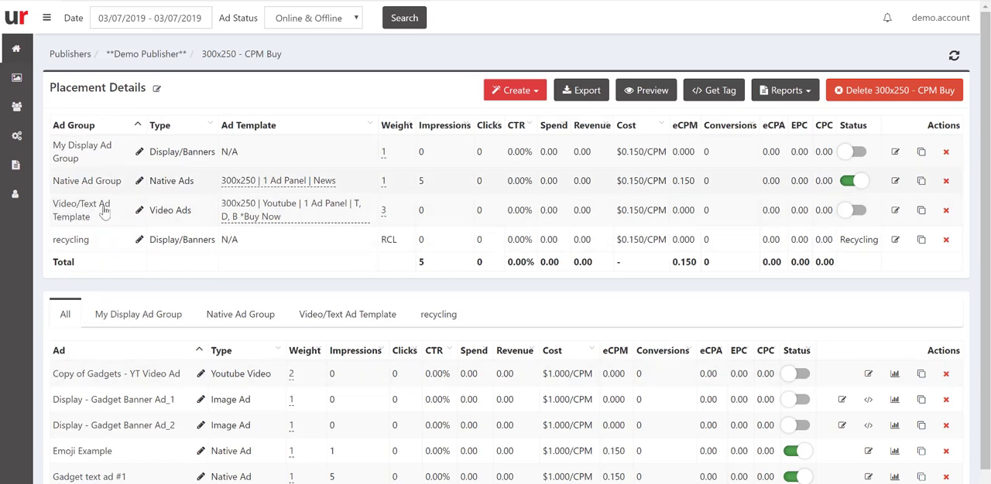
pyautogui.click(132, 316)
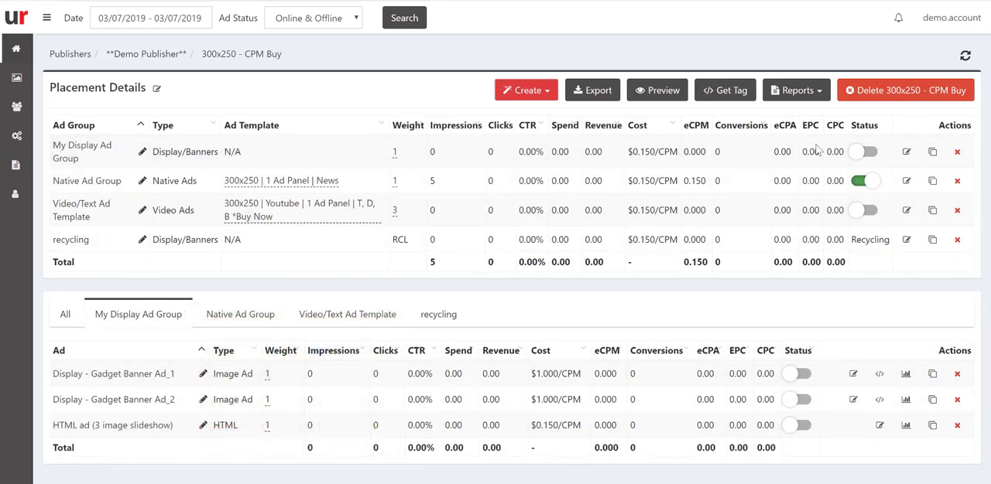
# View the scheduling settings of the Native Ad Group and close them unchanged.
pyautogui.click(906, 183)
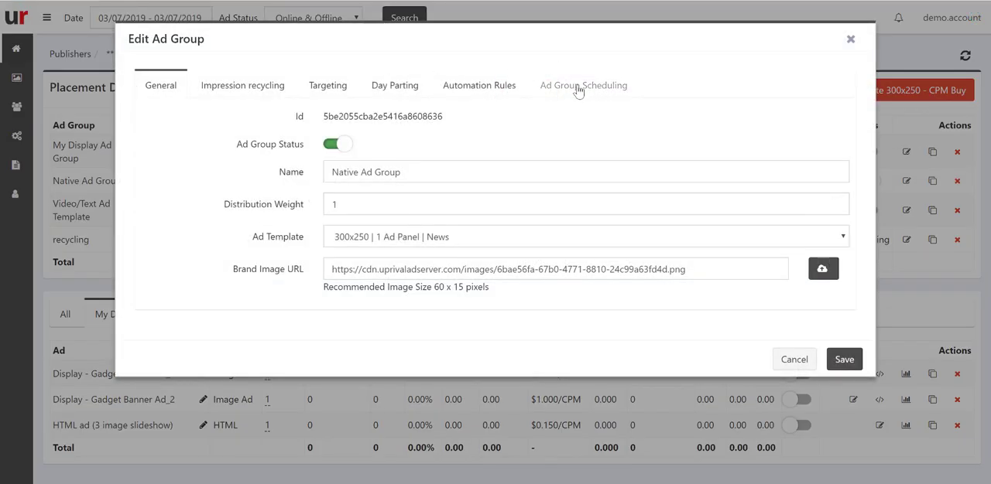
pyautogui.click(579, 91)
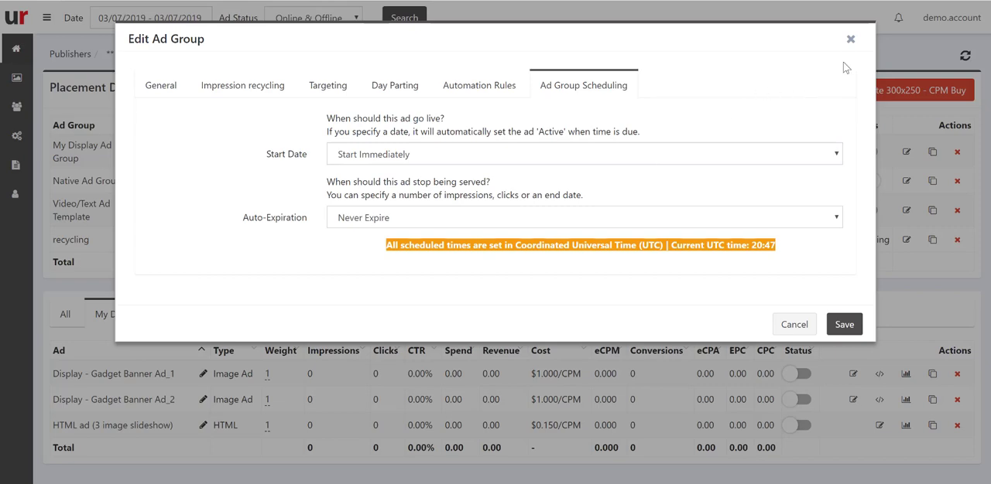
pyautogui.click(850, 39)
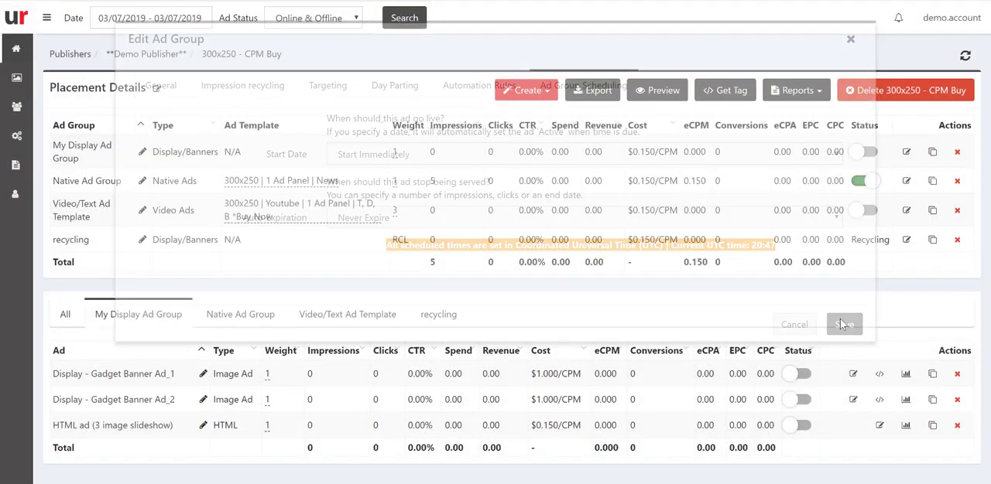
# Schedule the Display - Gadget Banner Ad_1 ad to start on a selected date, 03/07/2019 20:00.
pyautogui.click(851, 375)
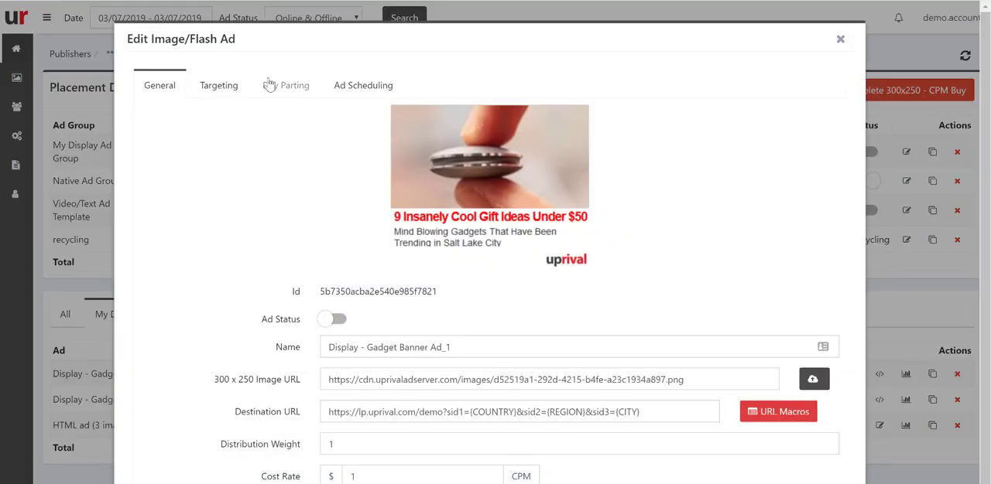
pyautogui.click(362, 87)
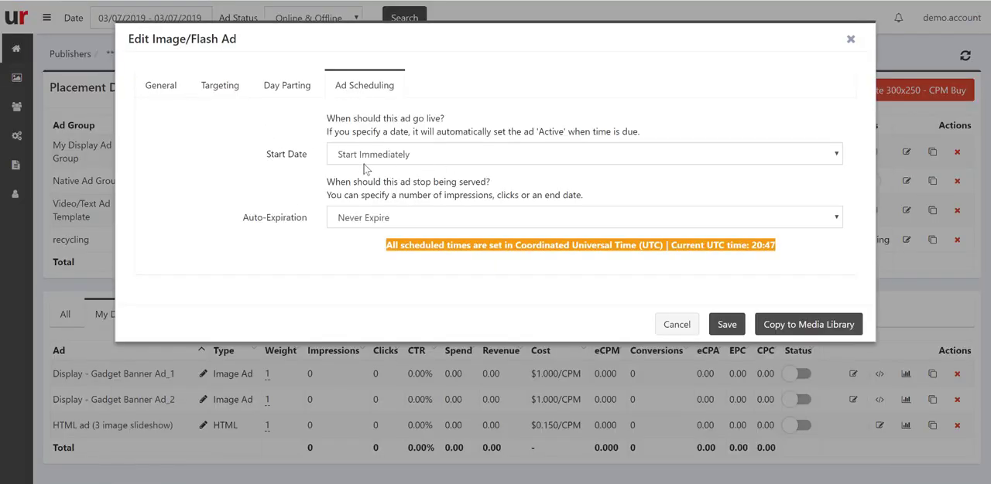
pyautogui.click(419, 156)
pyautogui.click(372, 195)
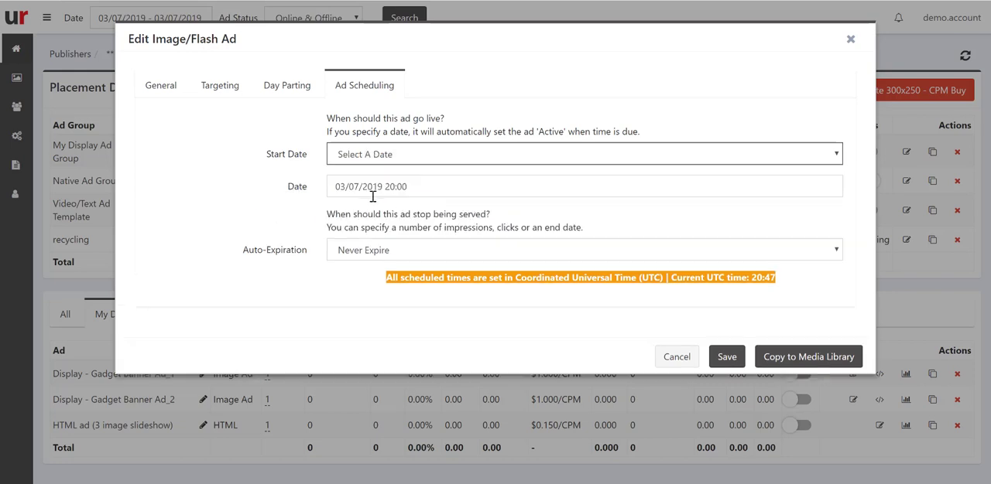
pyautogui.click(370, 192)
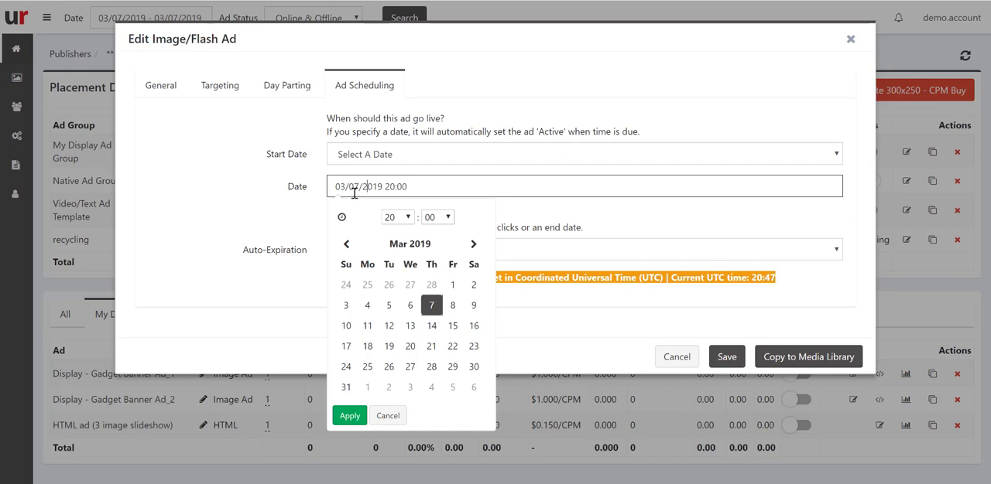
pyautogui.click(302, 190)
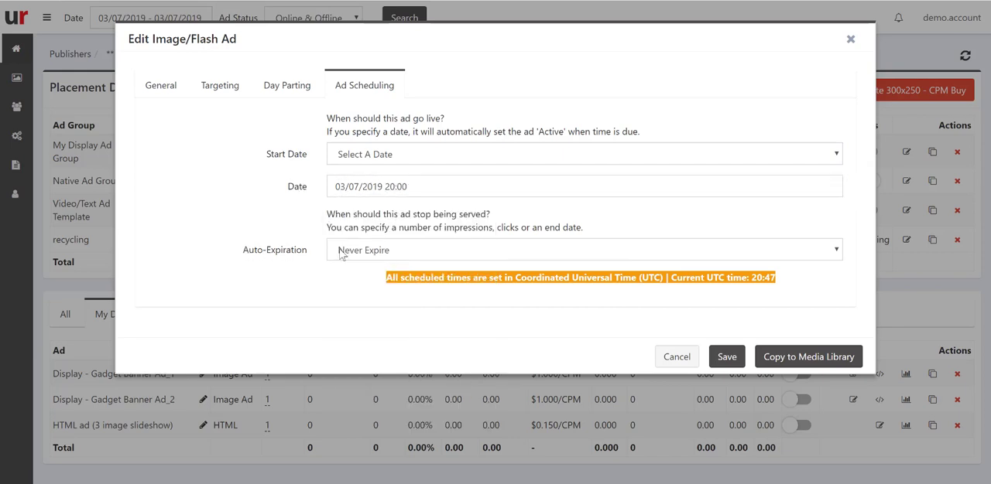
# Try the Select A Date, Impressions Limit and Clicks Limit options for the banner ad's auto-expiration.
pyautogui.click(379, 254)
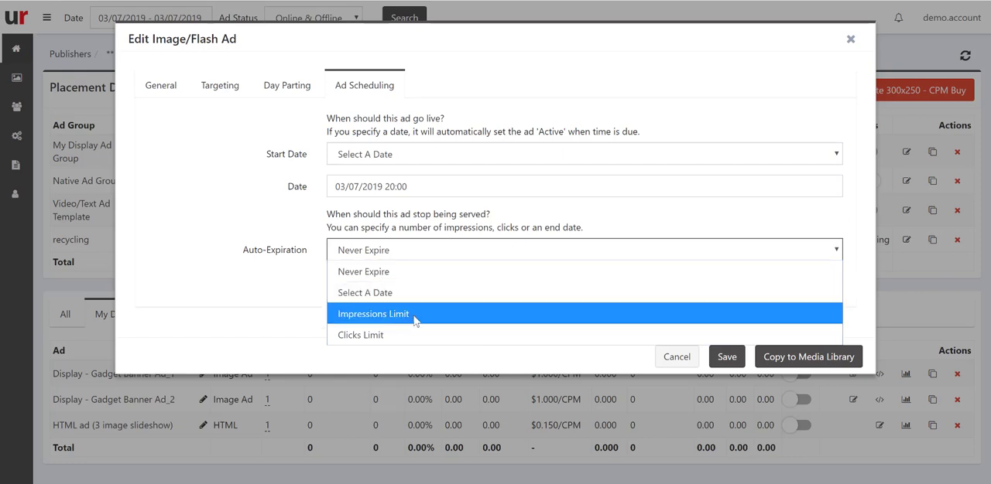
pyautogui.click(394, 292)
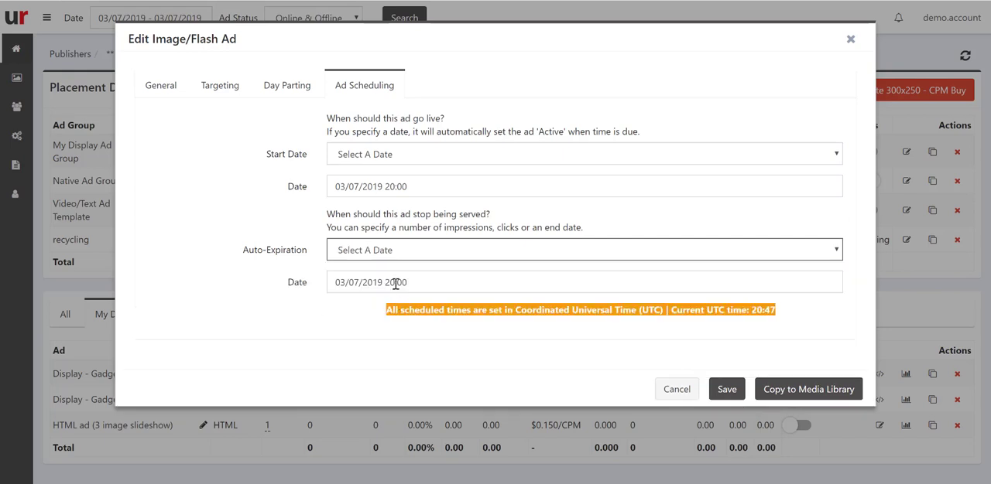
pyautogui.click(392, 284)
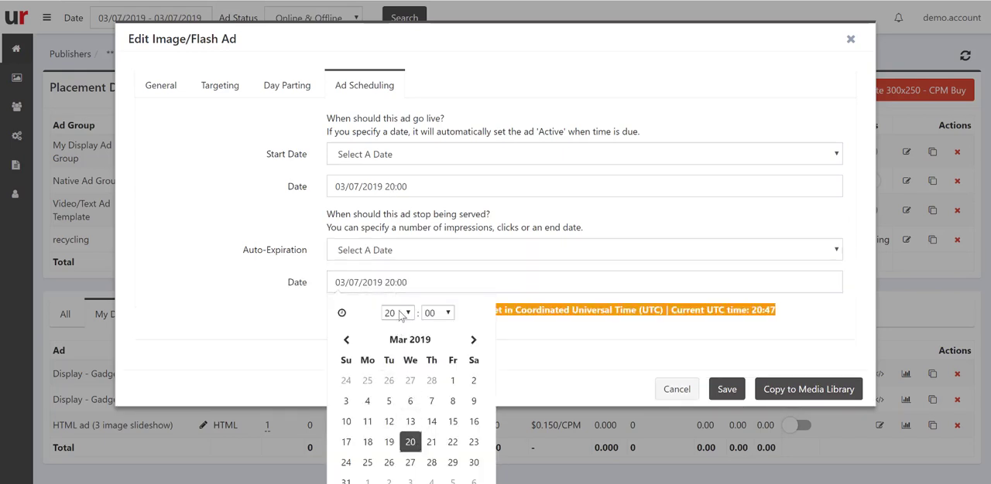
pyautogui.click(368, 257)
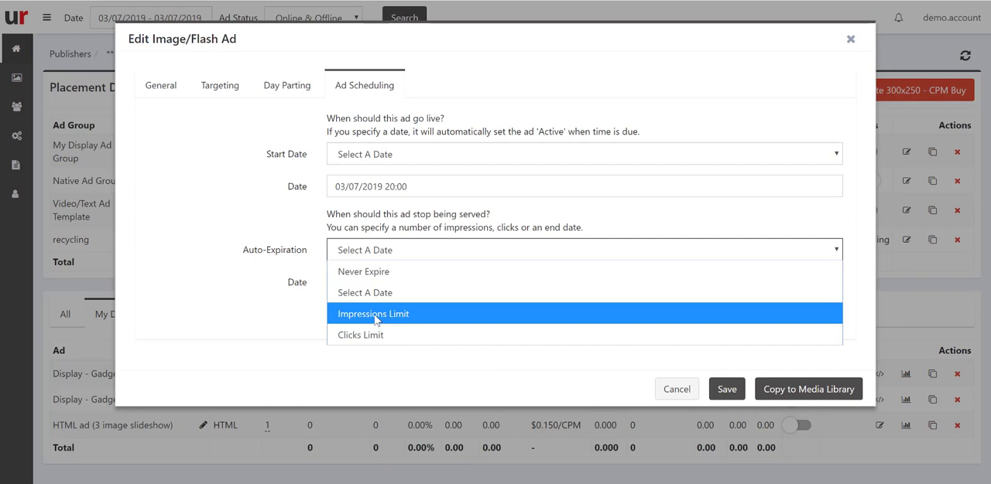
pyautogui.click(375, 315)
pyautogui.click(390, 253)
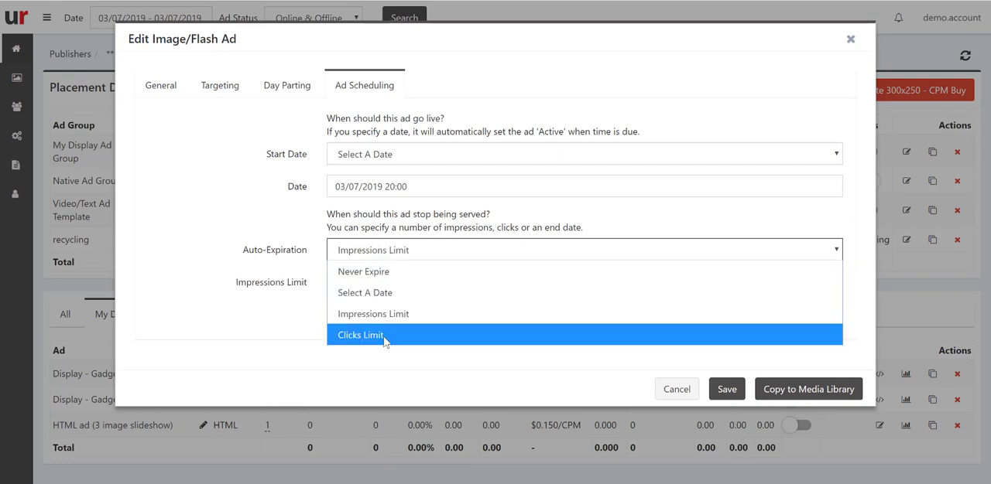
pyautogui.click(385, 335)
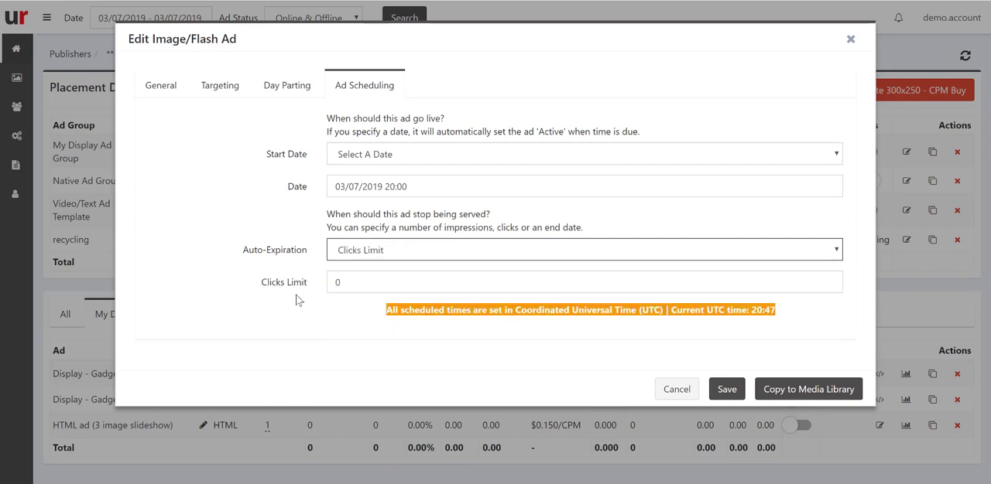
# Set the banner ad's auto-expiration to an Impressions Limit of 10 and save the ad.
pyautogui.click(384, 259)
pyautogui.click(376, 315)
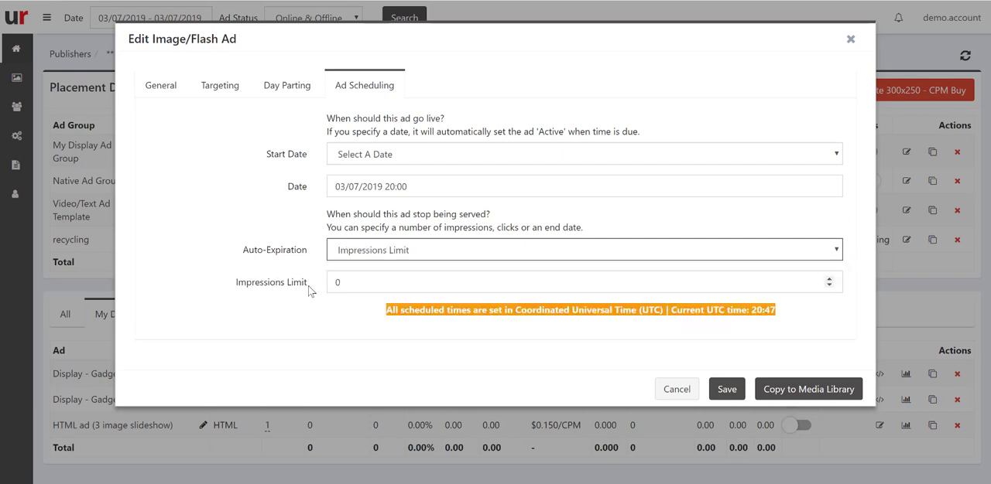
pyautogui.click(313, 284)
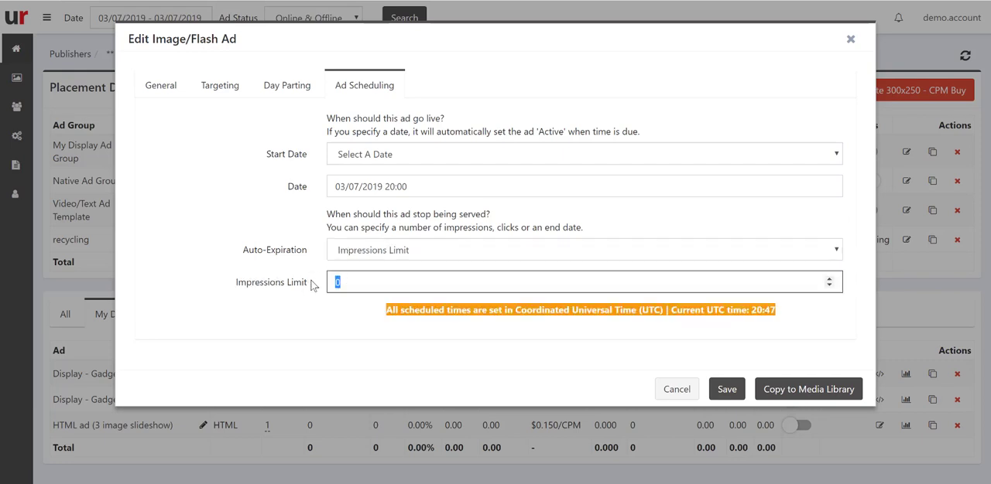
pyautogui.write('1000000')
pyautogui.click(730, 389)
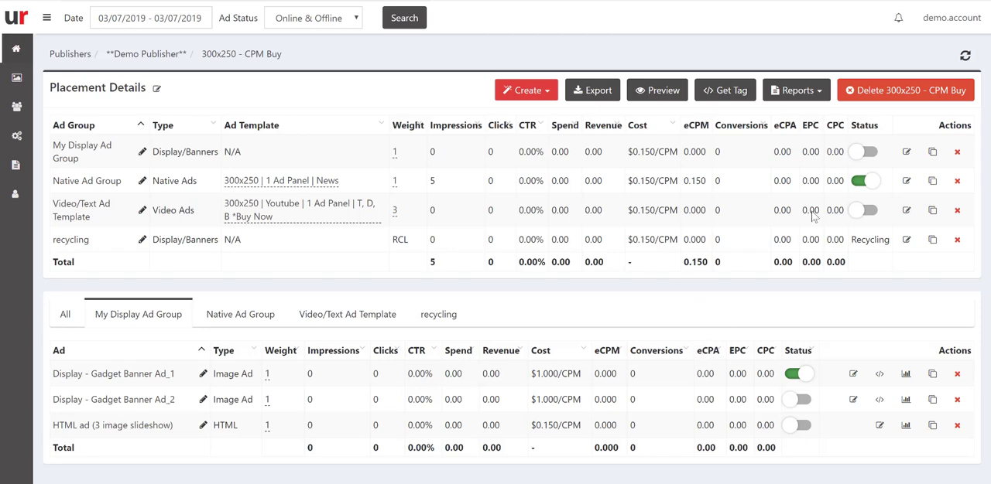
# Schedule the Native Ad Group to start on 03/09/2019 at 21:00 and save the ad group.
pyautogui.click(906, 181)
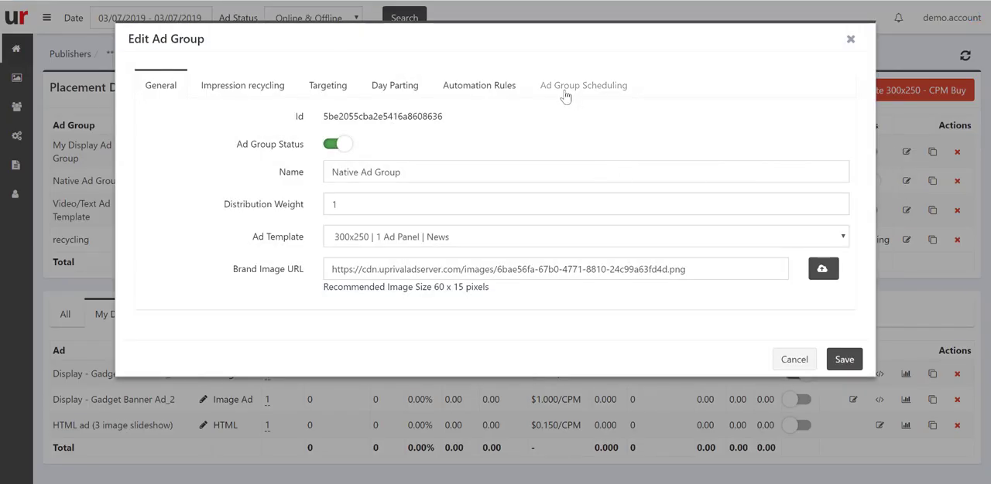
pyautogui.click(569, 91)
pyautogui.click(423, 158)
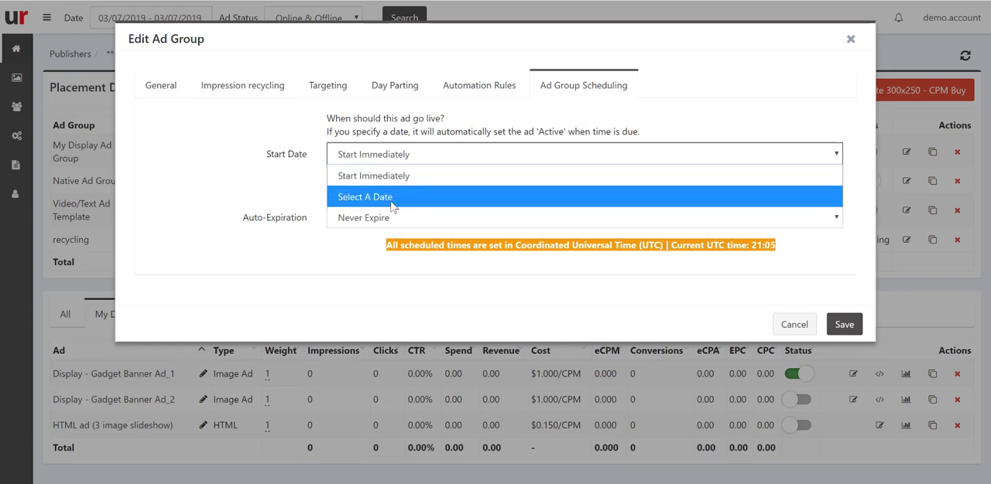
pyautogui.click(385, 198)
pyautogui.click(388, 188)
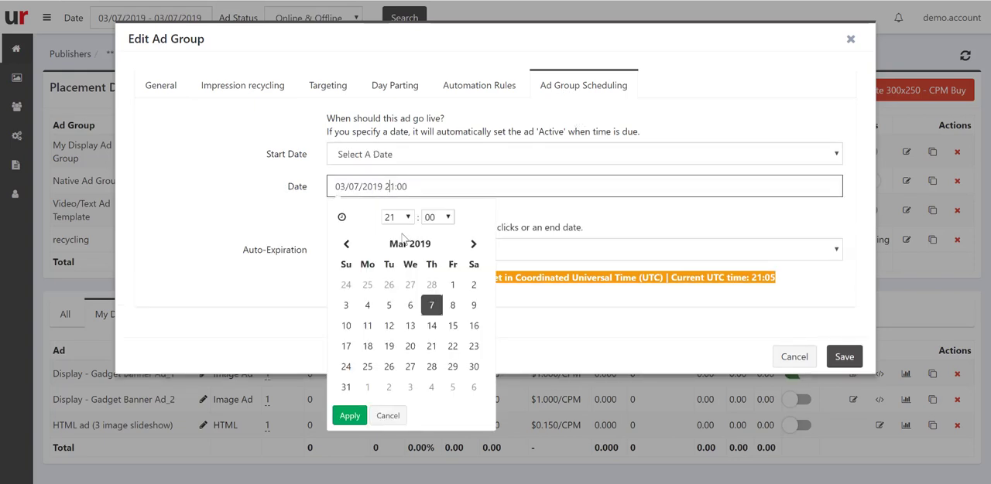
pyautogui.click(472, 313)
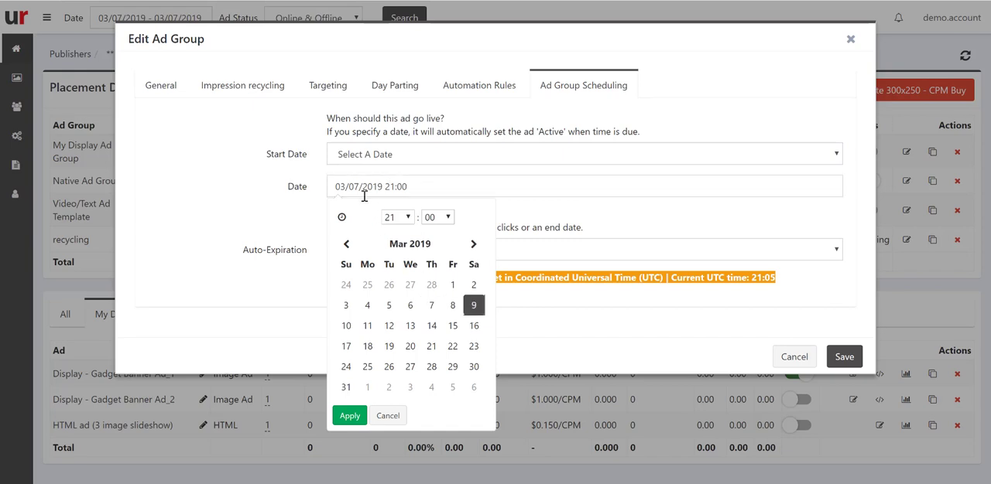
pyautogui.click(349, 418)
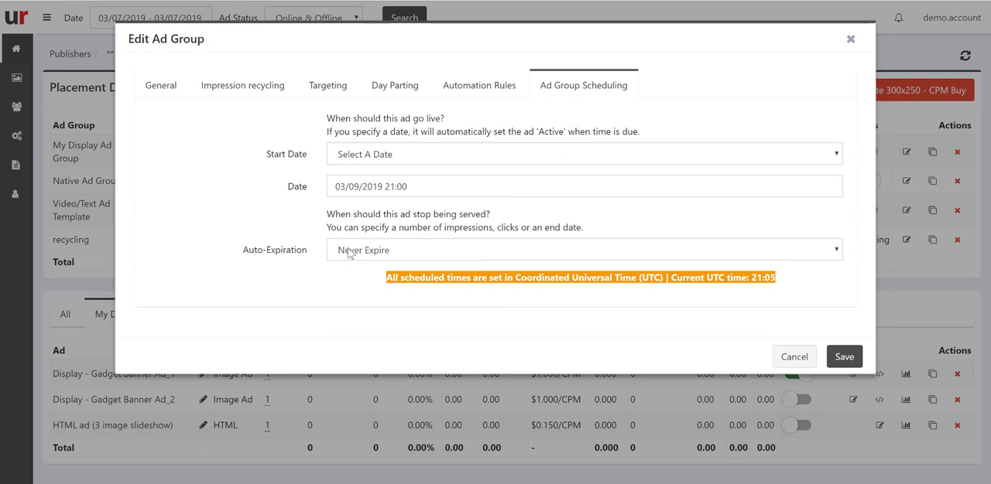
pyautogui.click(844, 357)
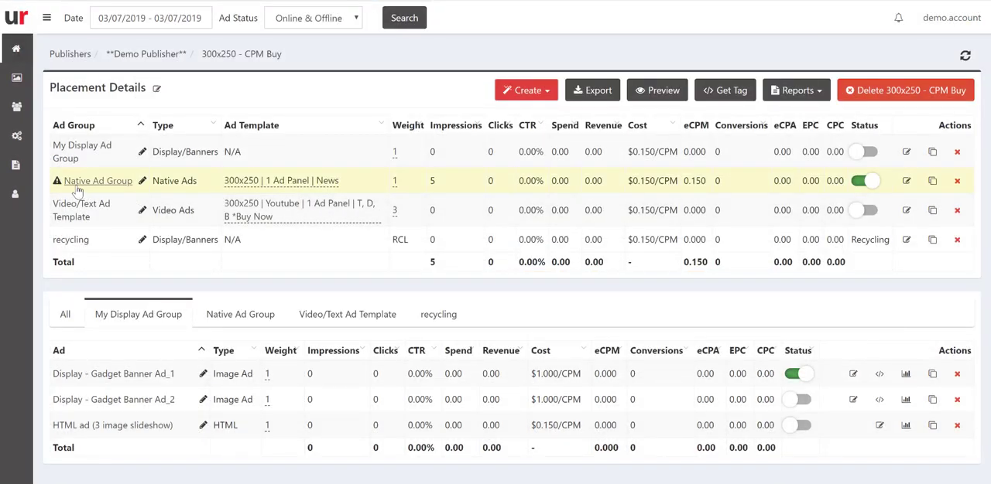
# Set the Native Ad Group's start date back to Start Immediately and save the ad group.
pyautogui.moveTo(58, 184)
pyautogui.click(906, 182)
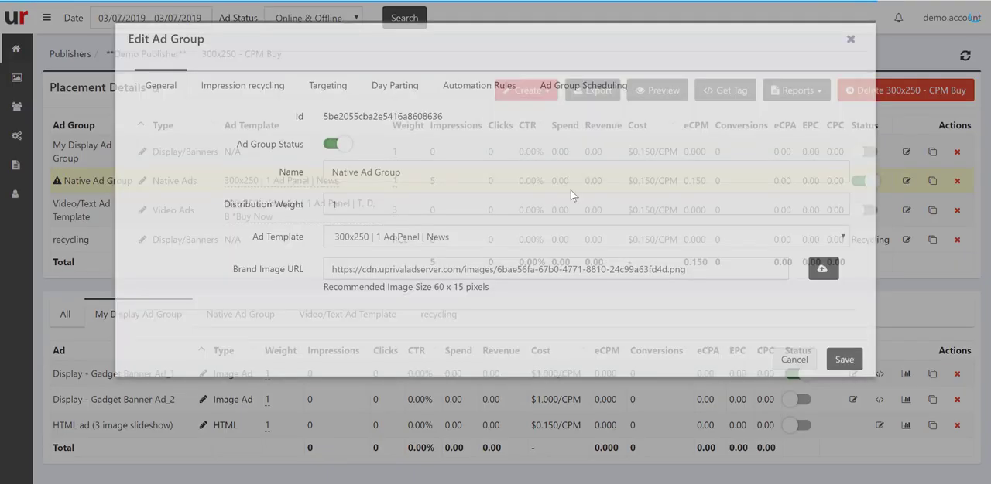
pyautogui.click(578, 95)
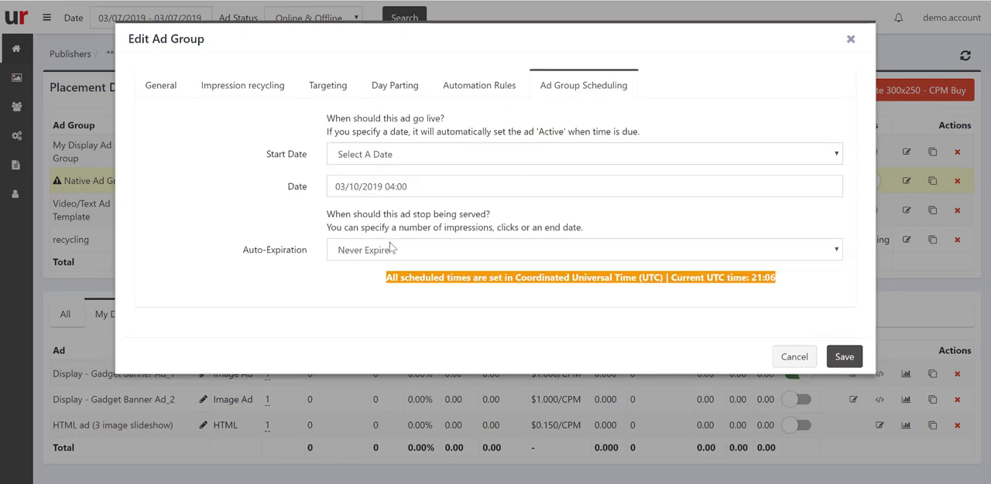
pyautogui.click(423, 185)
pyautogui.click(392, 154)
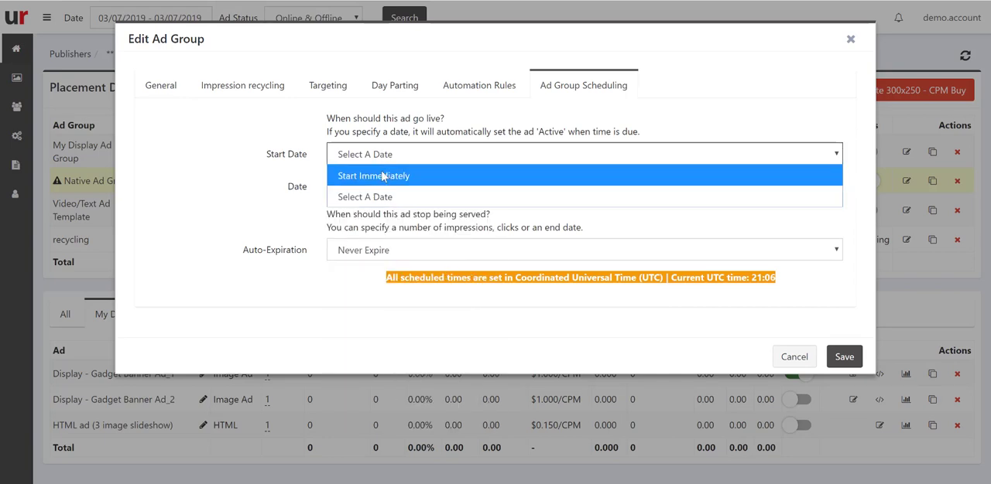
pyautogui.click(383, 177)
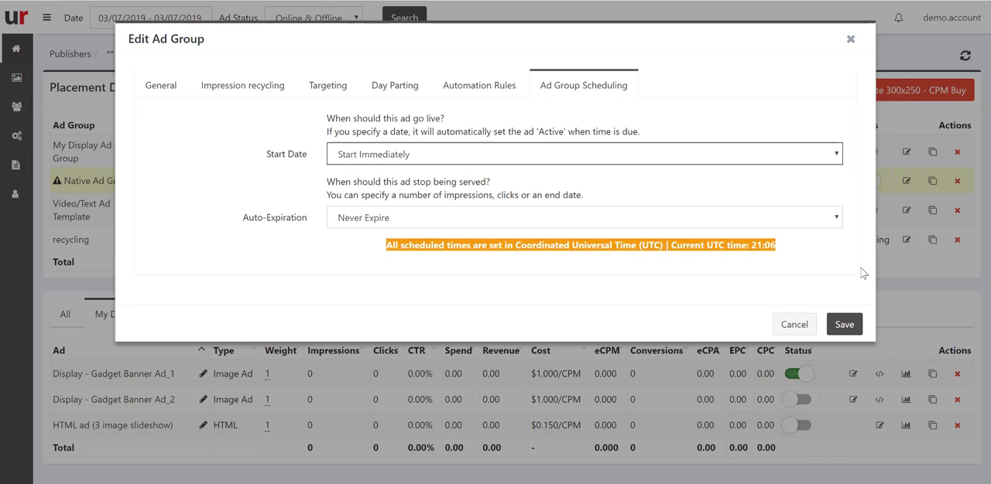
pyautogui.click(845, 325)
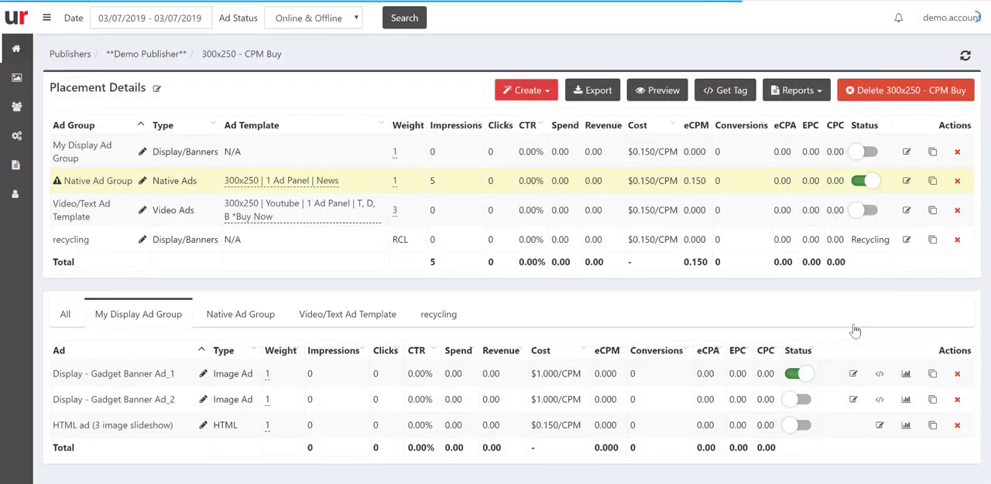